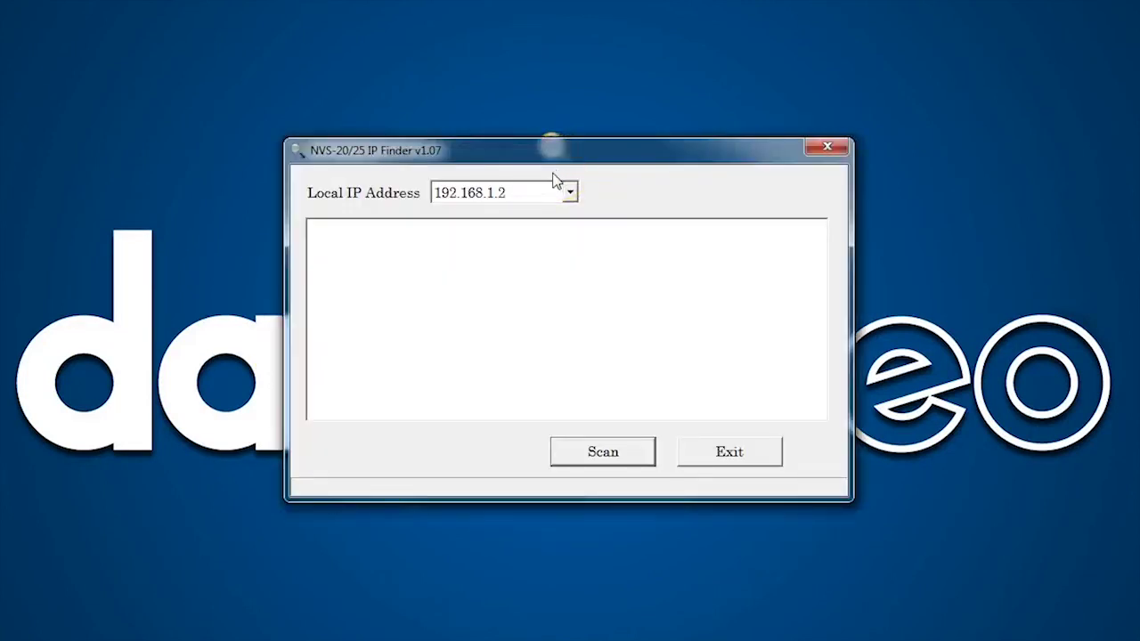
Scan the network in IP Finder and open the NVS-25 found at 192.168.1.3
{"action": "left_click", "coordinate": [539, 192]}
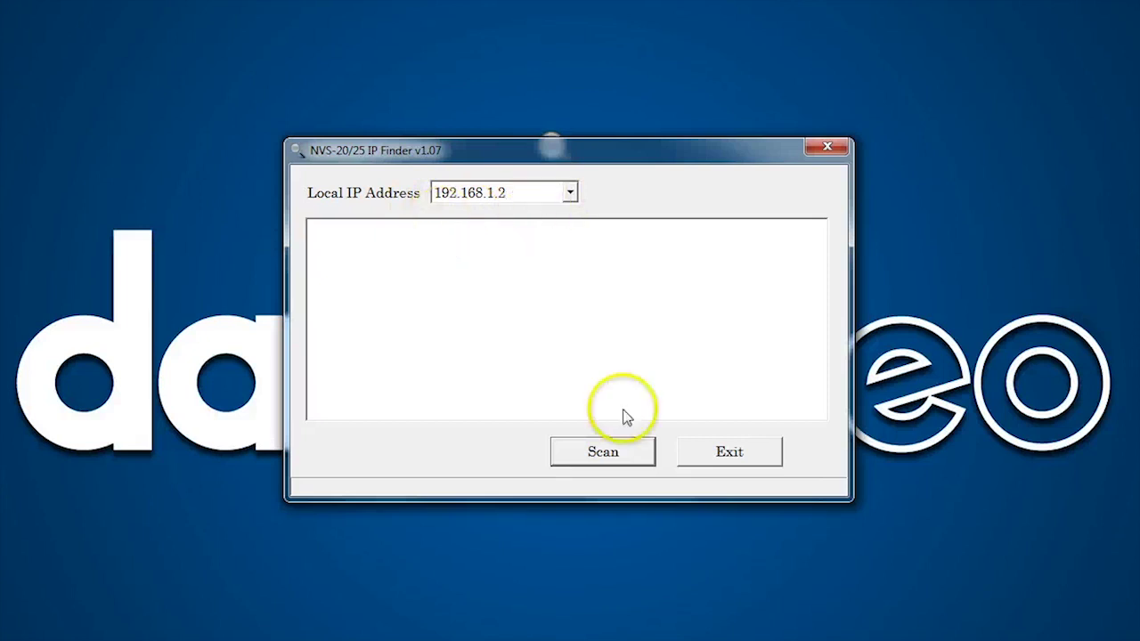
{"action": "left_click", "coordinate": [606, 453]}
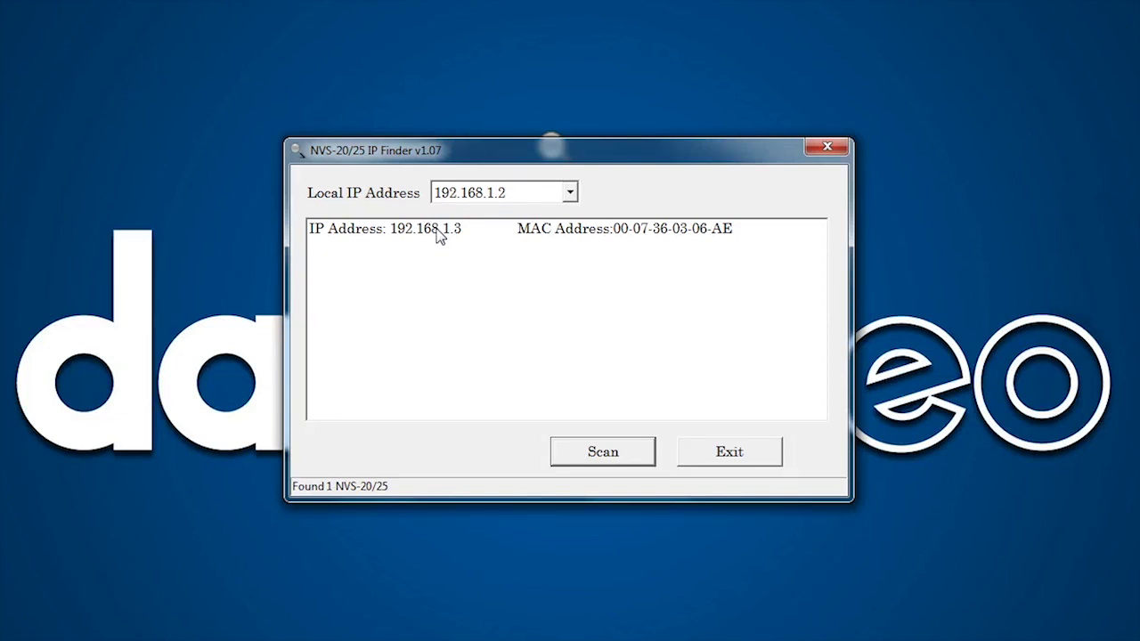
{"action": "double_click", "coordinate": [438, 234]}
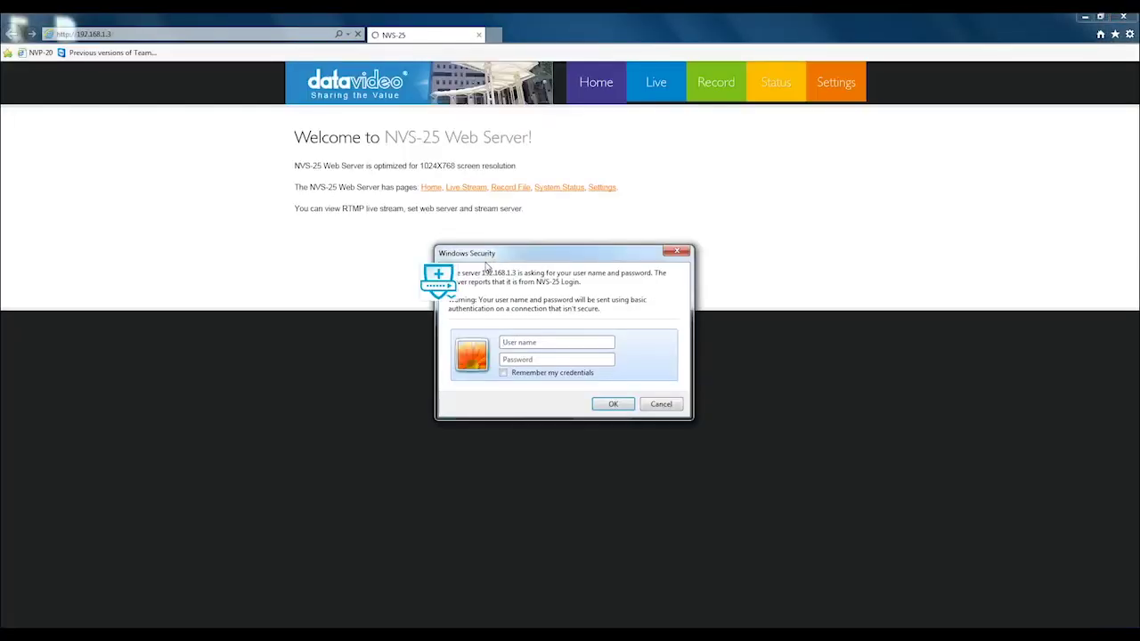
{"action": "type", "text": "admi"}
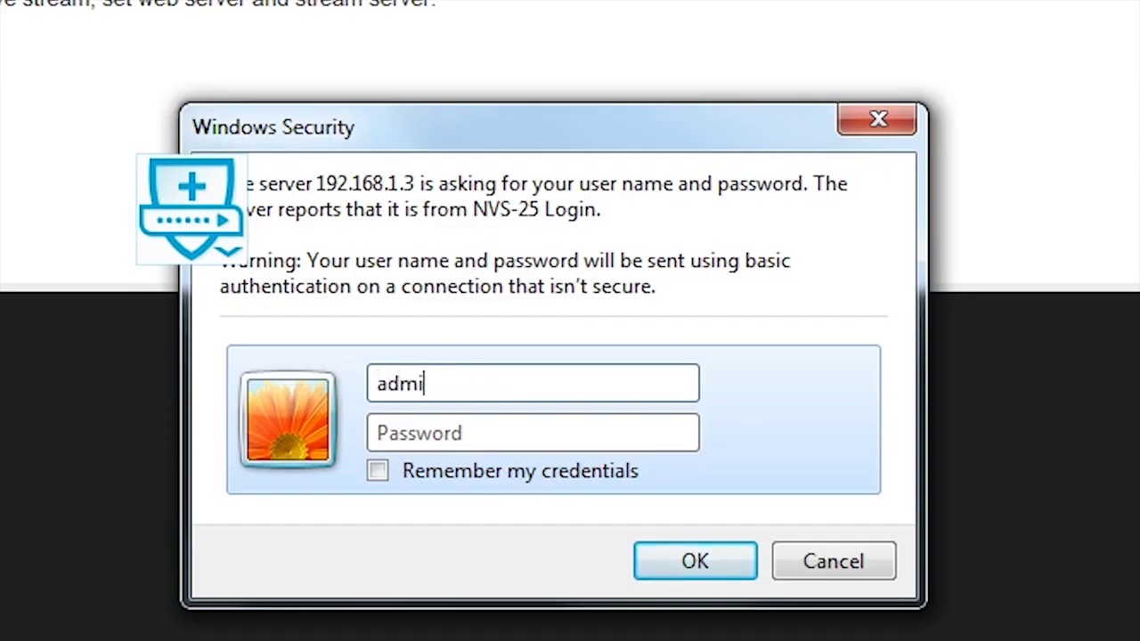
{"action": "type", "text": "n"}
{"action": "key", "text": "Tab"}
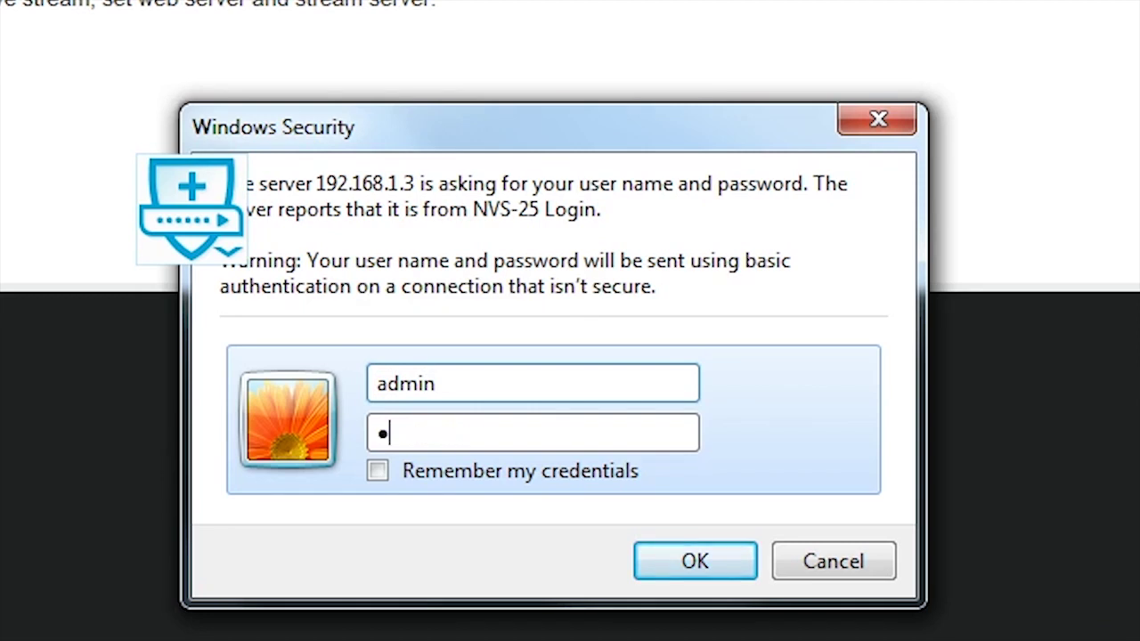
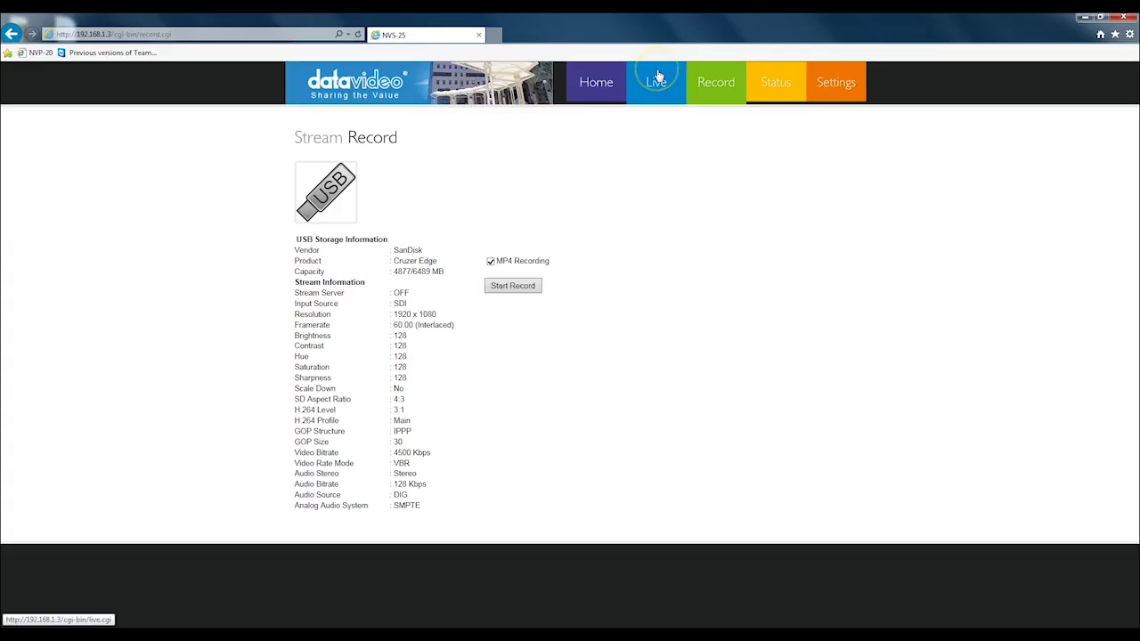
Set Live Stream to RTMP Publish with auto stream at startup, verify the RTMP URL, and apply
{"action": "left_click", "coordinate": [853, 86]}
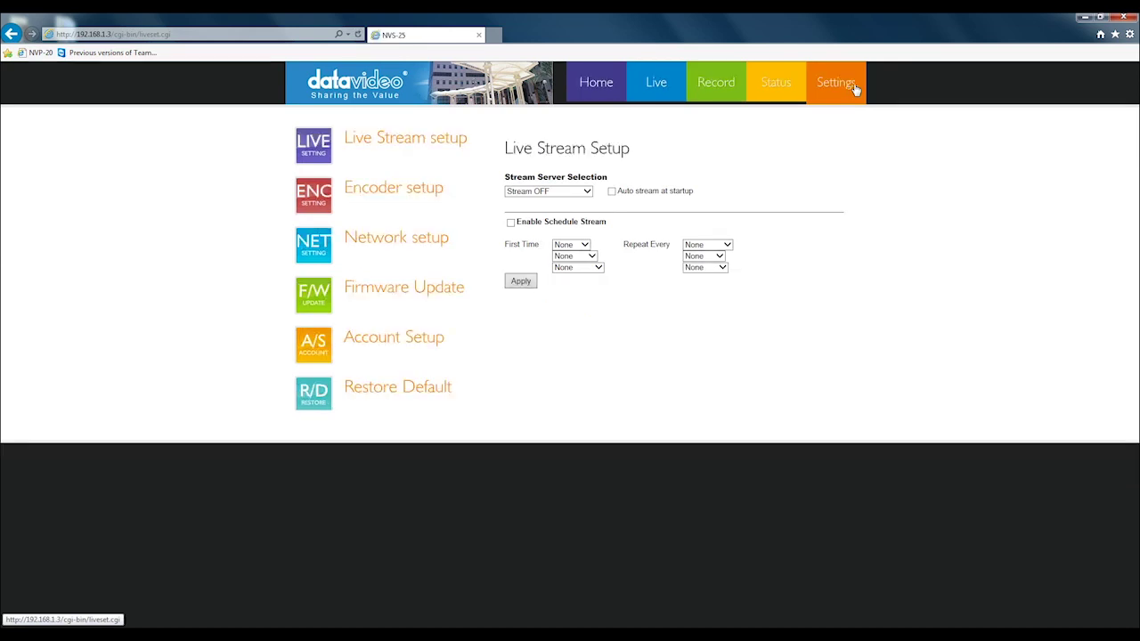
{"action": "left_click", "coordinate": [588, 192]}
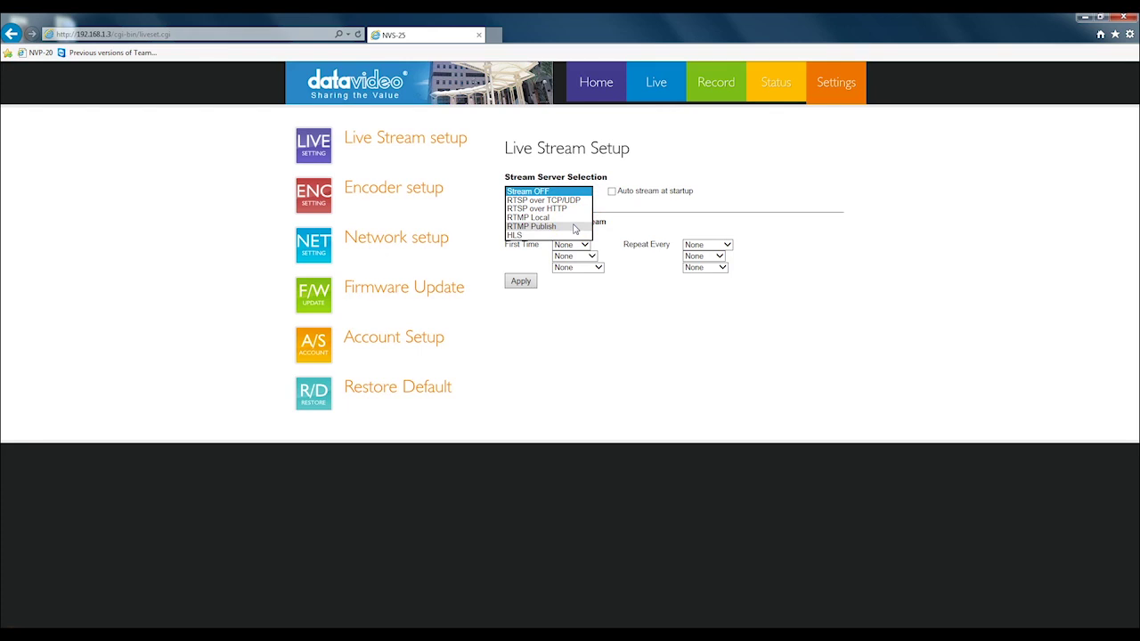
{"action": "left_click", "coordinate": [574, 228]}
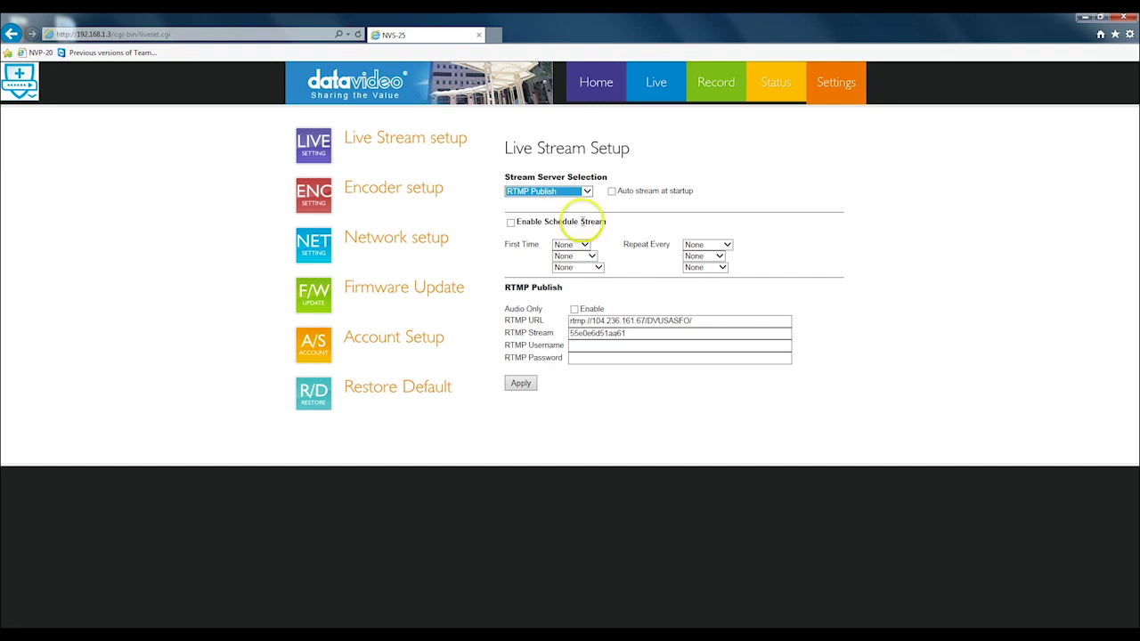
{"action": "left_click", "coordinate": [611, 191]}
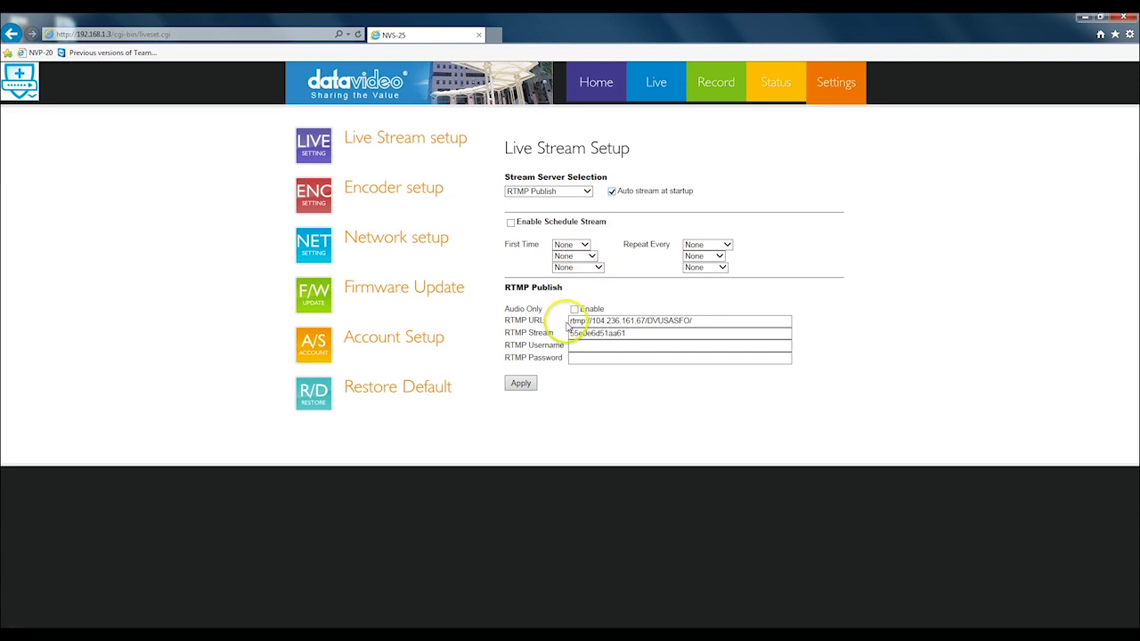
{"action": "left_click", "coordinate": [657, 319]}
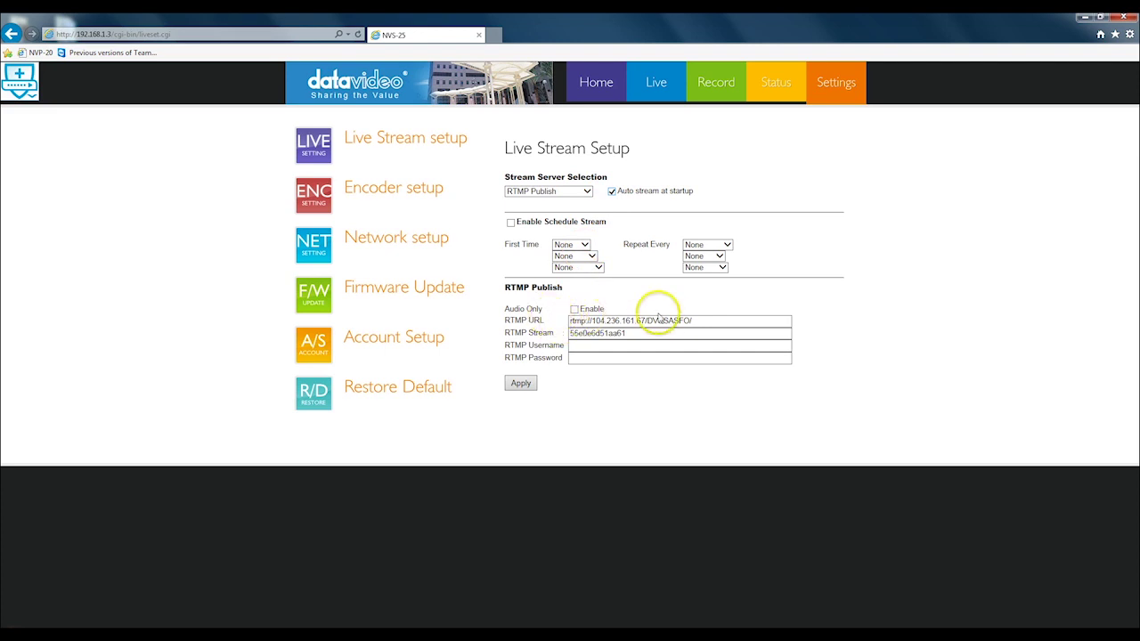
{"action": "left_click", "coordinate": [518, 386]}
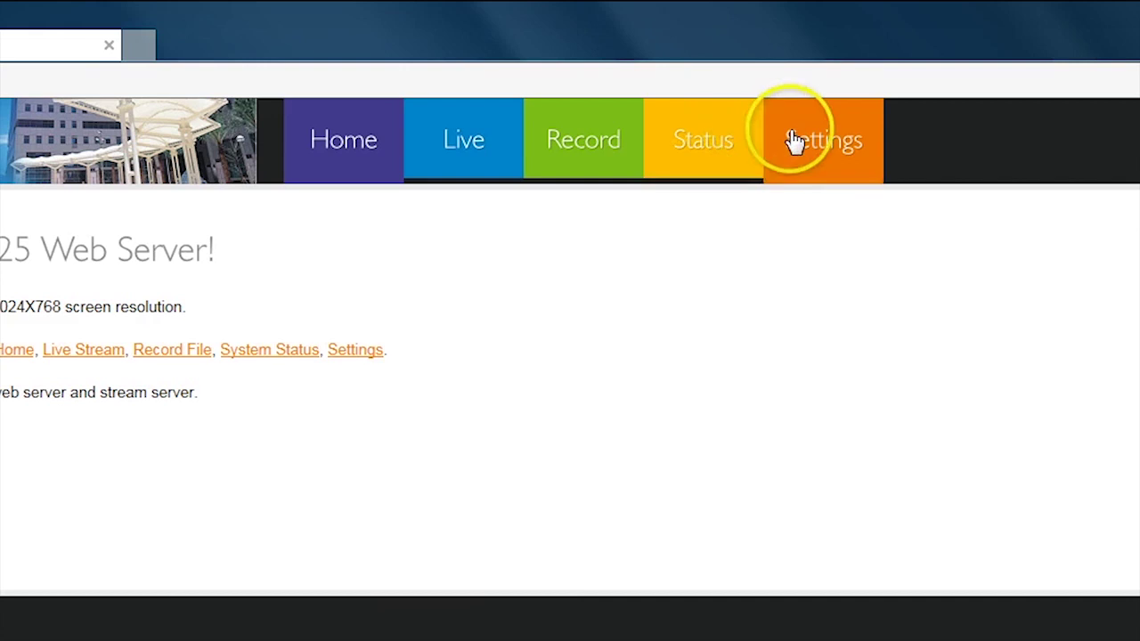
Show the Encoder setup page: SDI input, H.264 Main 3.1, 4500 Kbps bitrate
{"action": "left_click", "coordinate": [795, 143]}
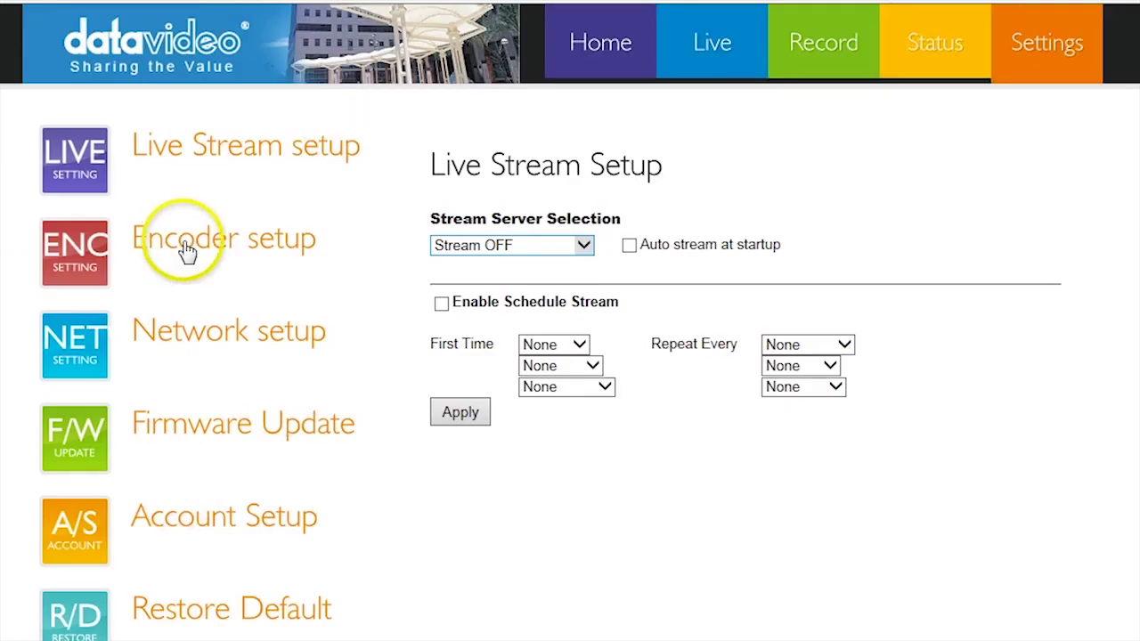
{"action": "left_click", "coordinate": [187, 252]}
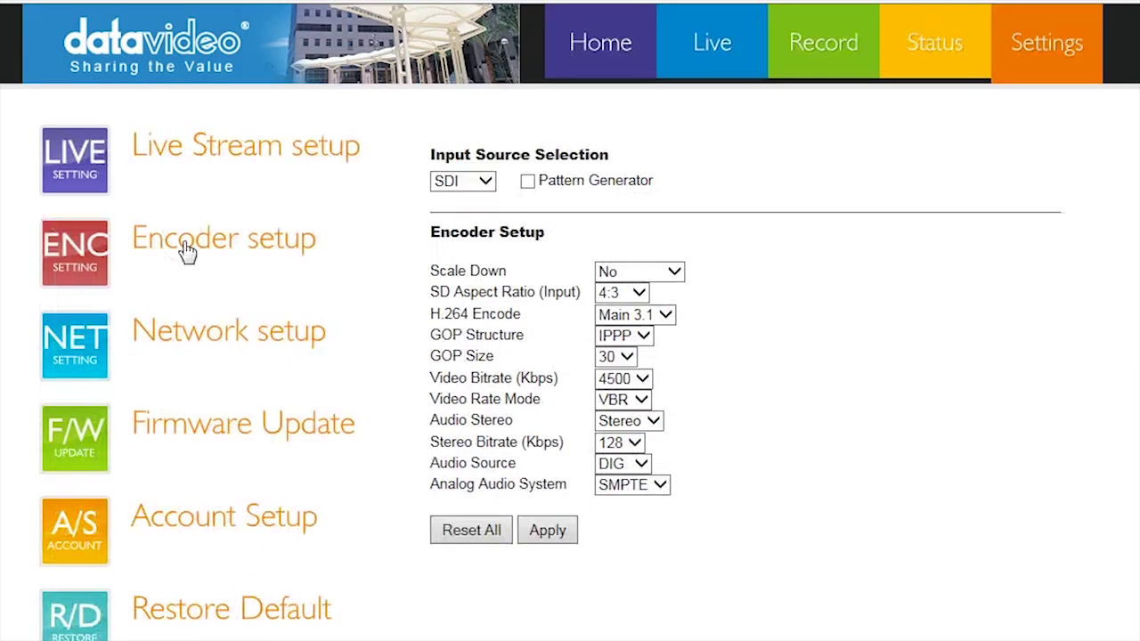